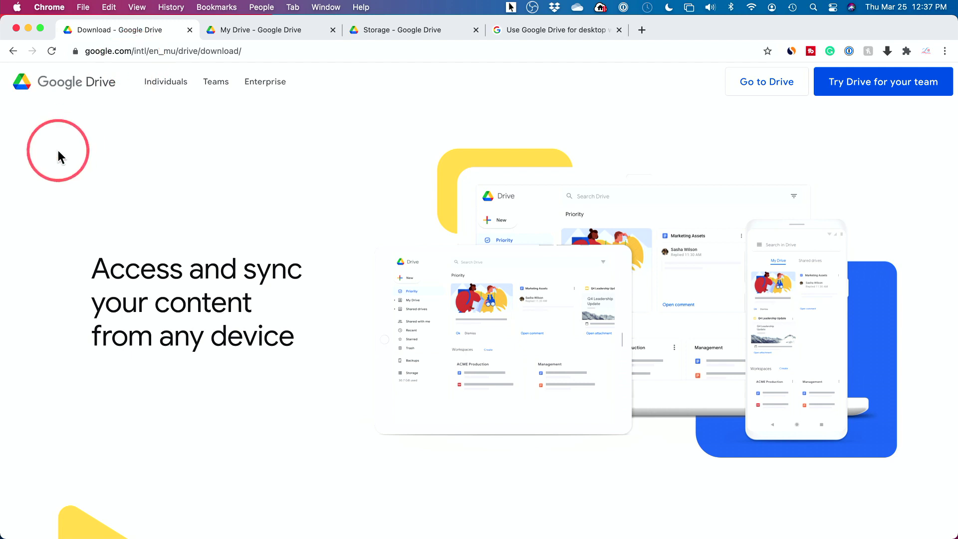
Step: Scroll the download page to the Backup and Sync and Drive for desktop cards
scroll(58, 151, "down", 10)
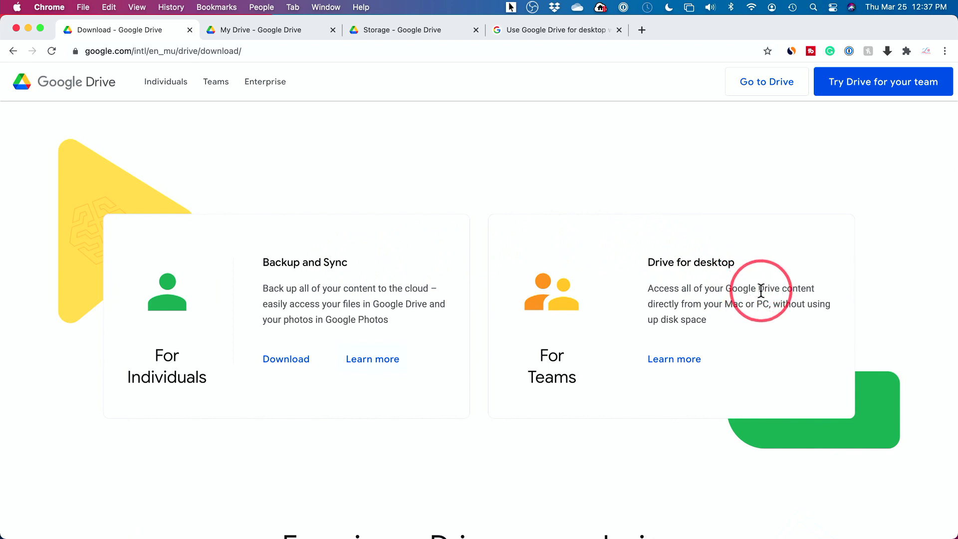
scroll(760, 296, "down", 1)
scroll(758, 309, "up", 1)
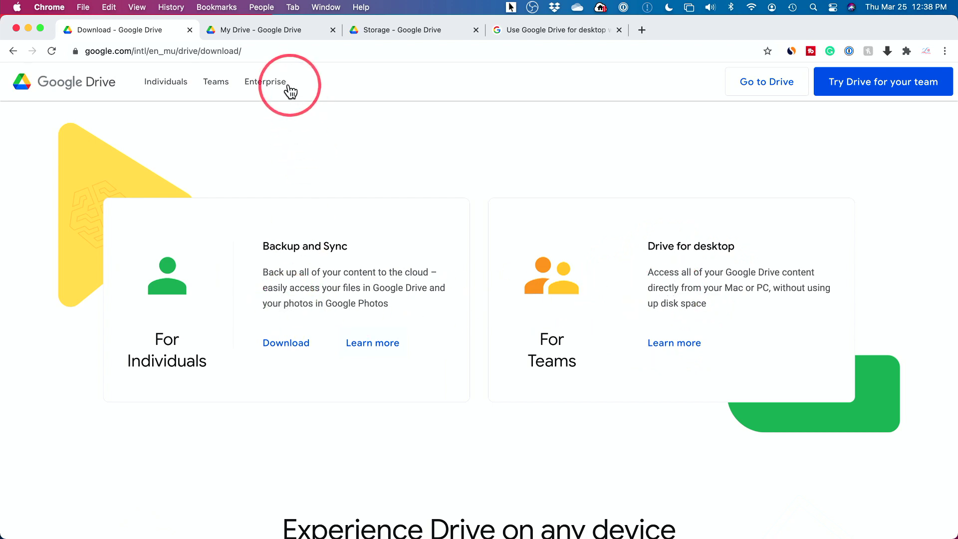
Step: Compare each account's gear-menu desktop app offer on My Drive and Storage, then return to downloads
left_click(276, 32)
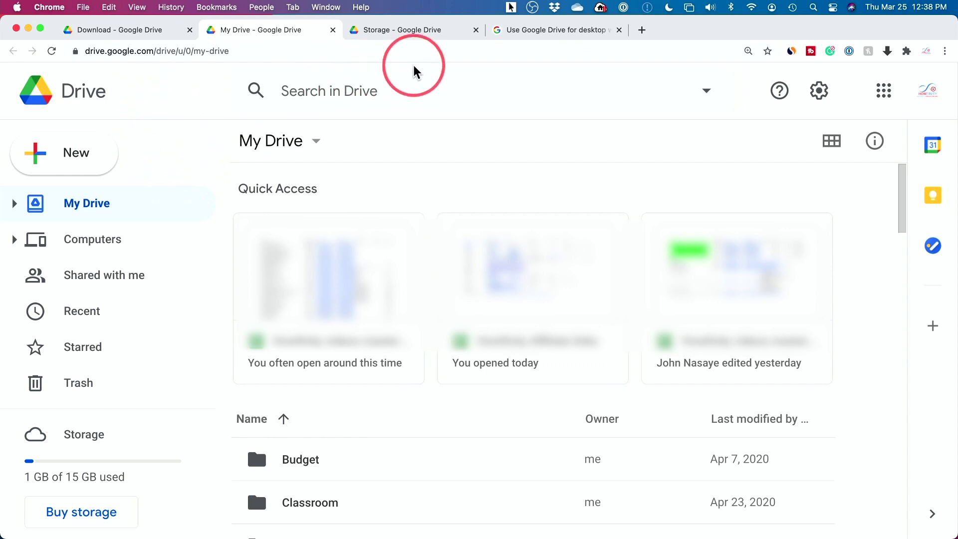
left_click(394, 41)
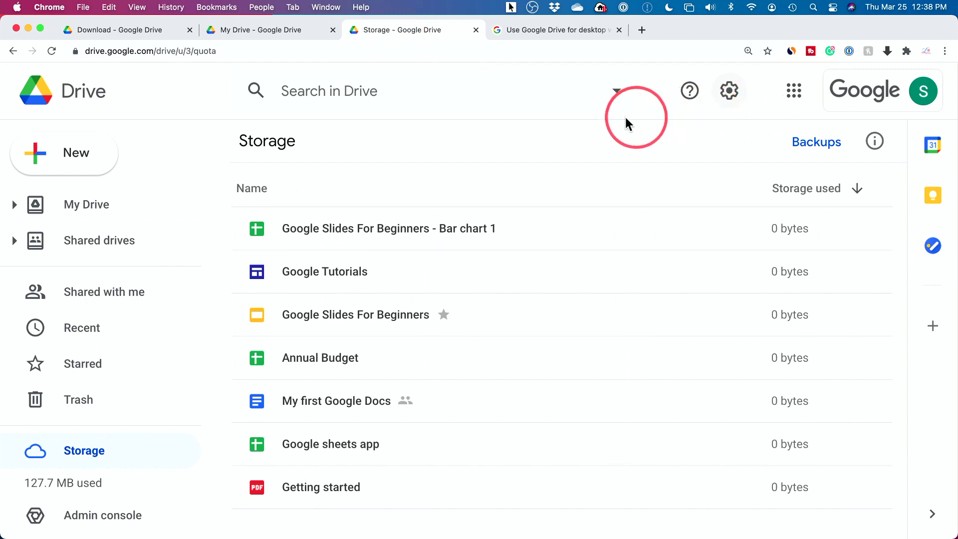
left_click(258, 30)
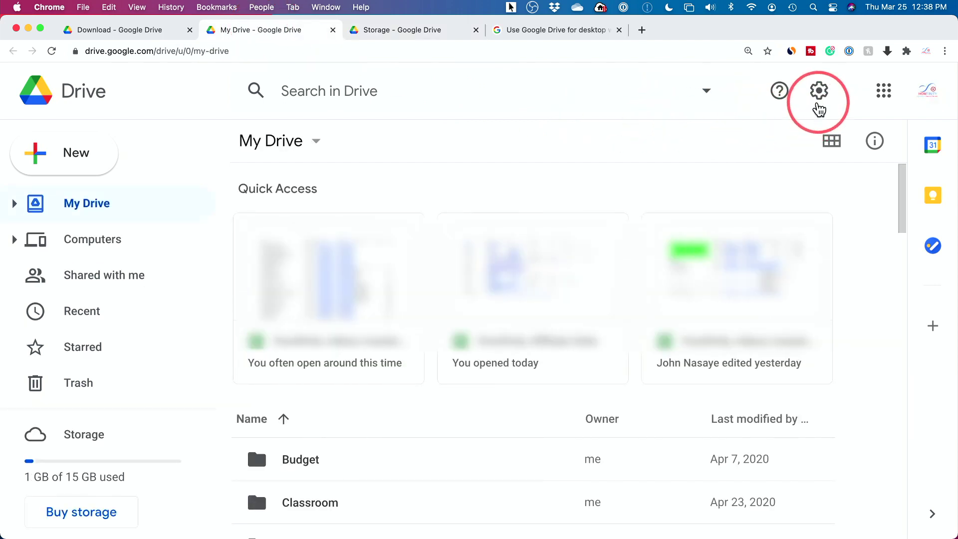
left_click(820, 94)
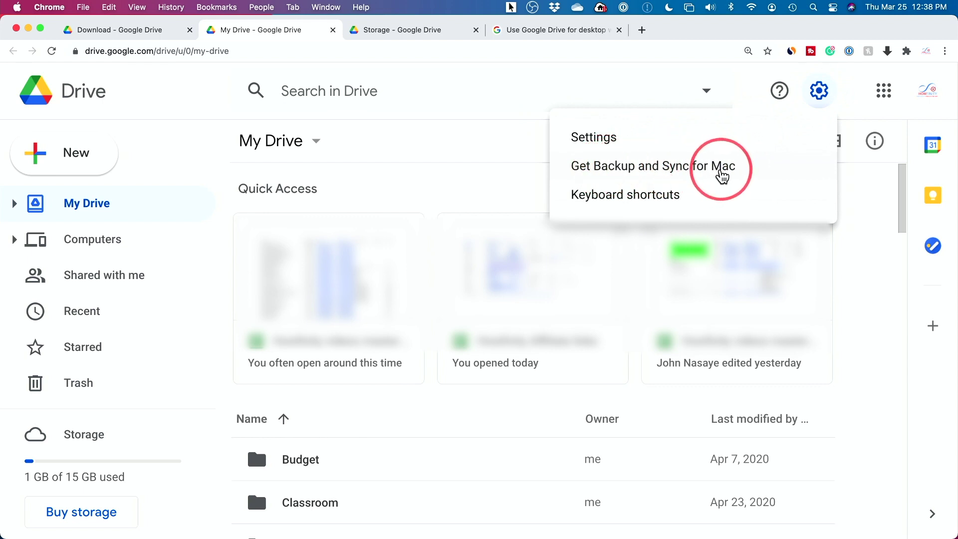
left_click(394, 35)
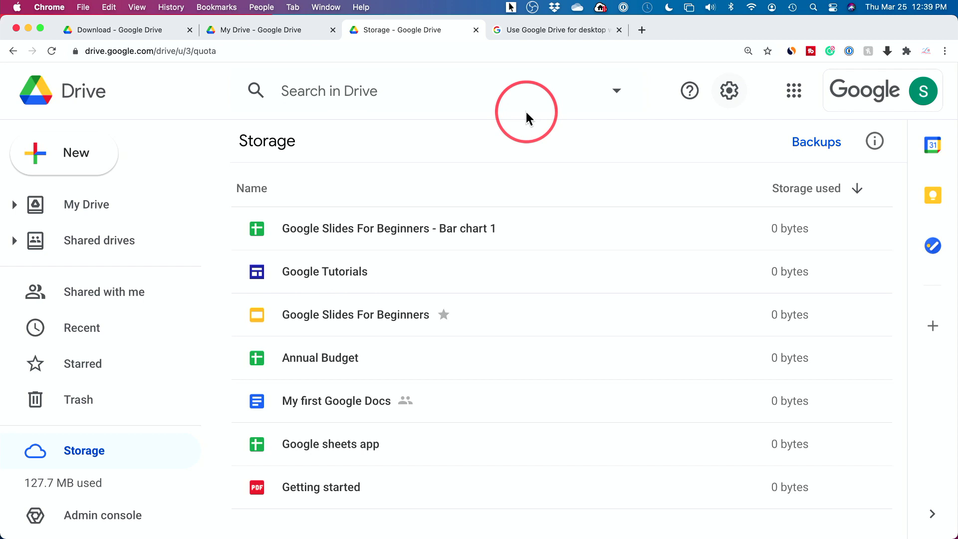
left_click(728, 95)
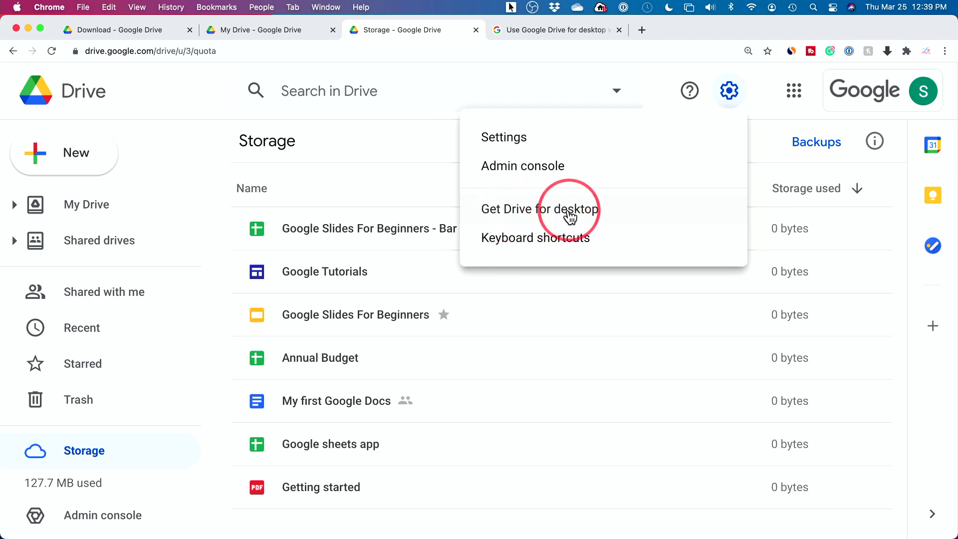
left_click(395, 139)
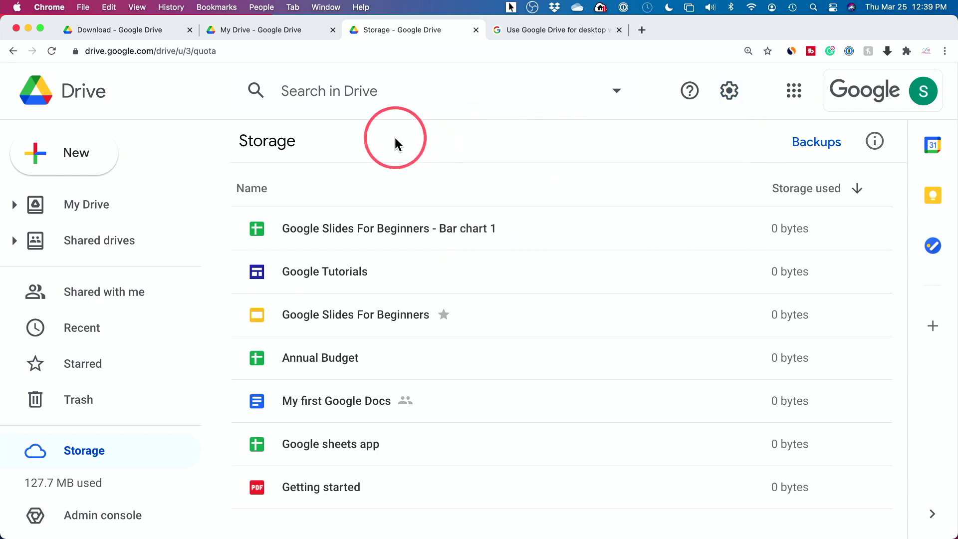
key("super+1")
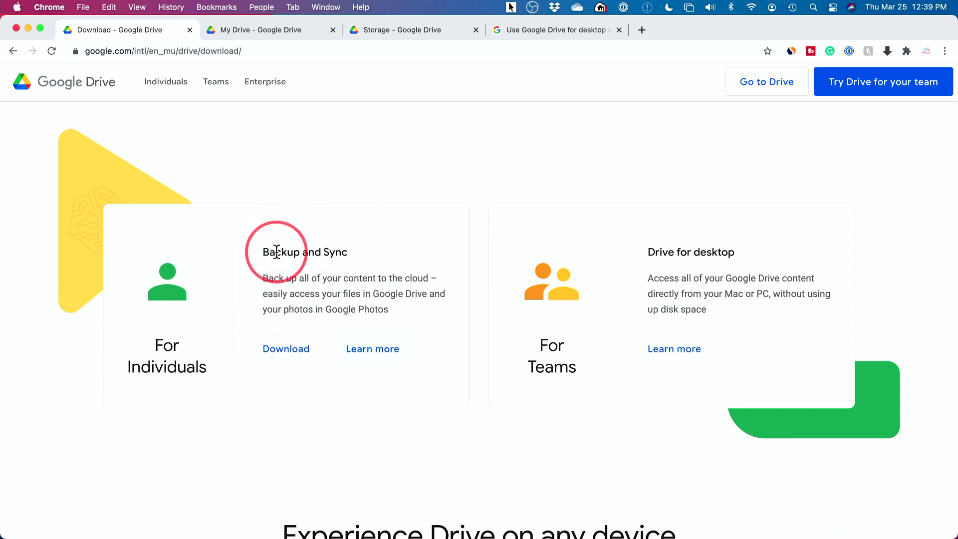
Step: Download Backup and Sync for Mac, accepting the terms
left_click(286, 351)
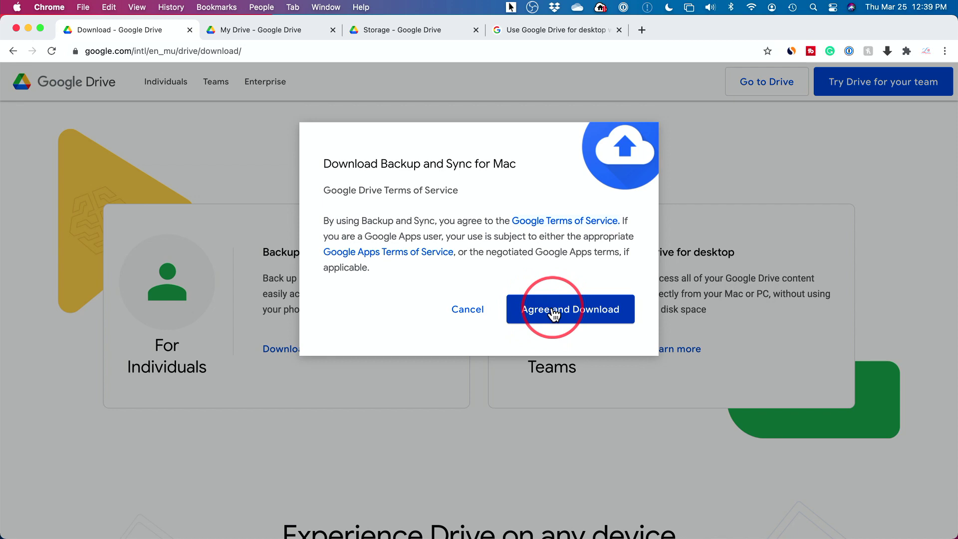
left_click(554, 314)
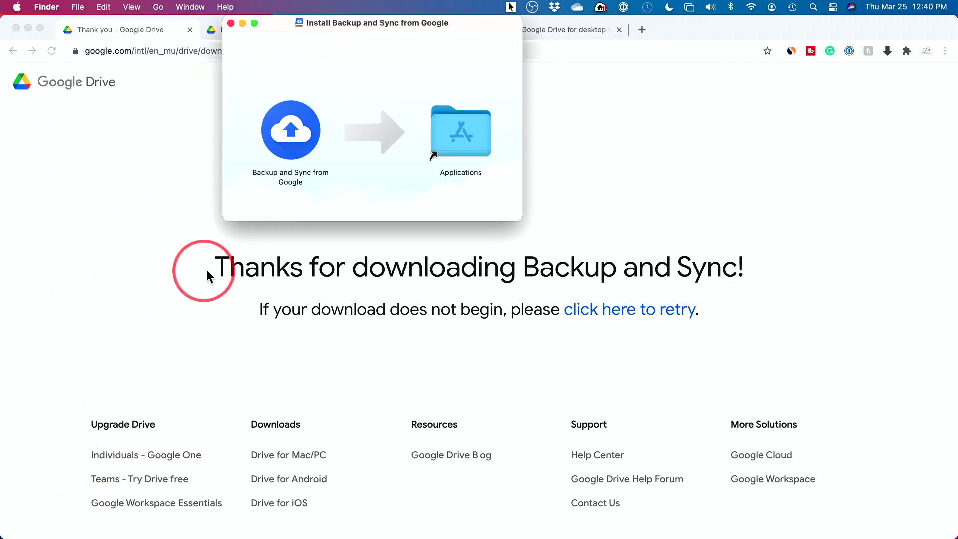
Step: Copy Backup and Sync into the Applications folder and open Applications
left_click_drag(359, 20, 354, 148)
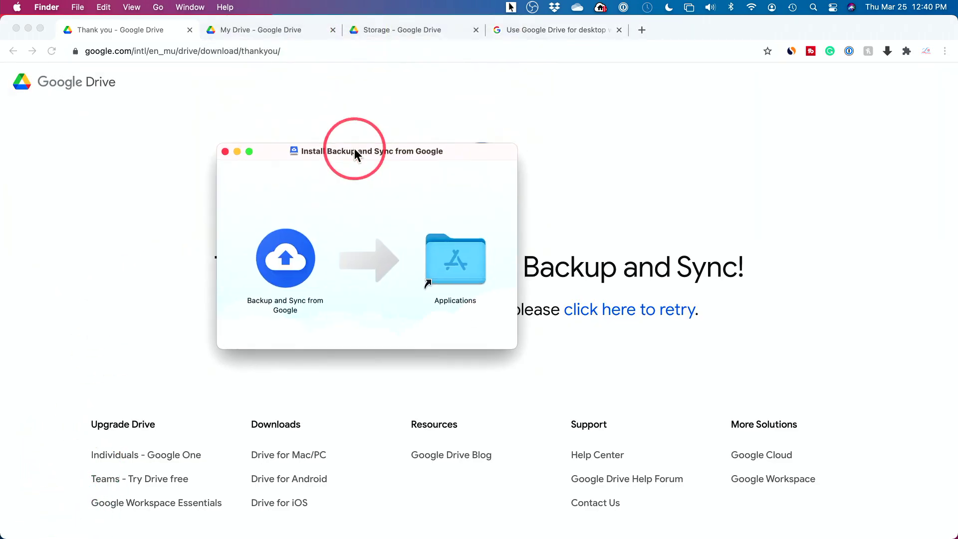
left_click(291, 269)
left_click_drag(291, 270, 454, 259)
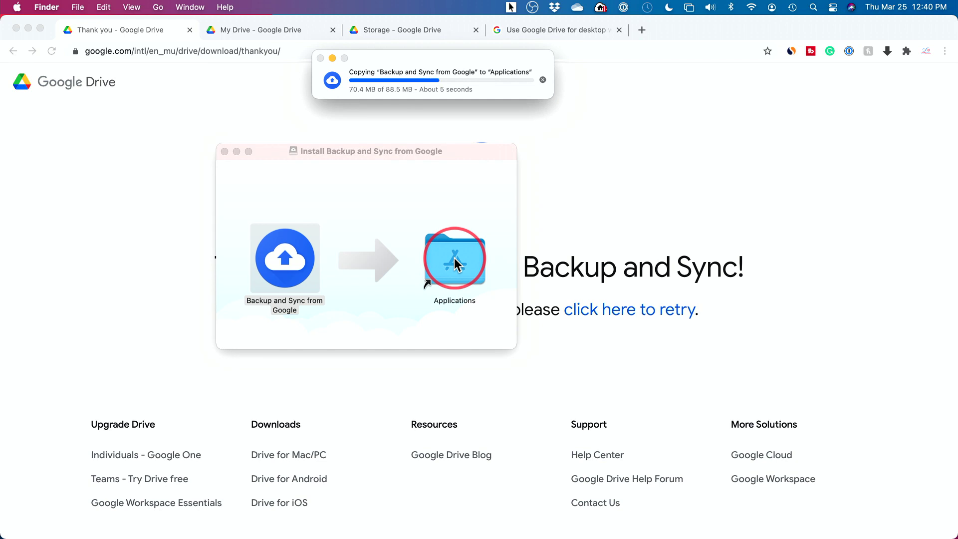
double_click(454, 258)
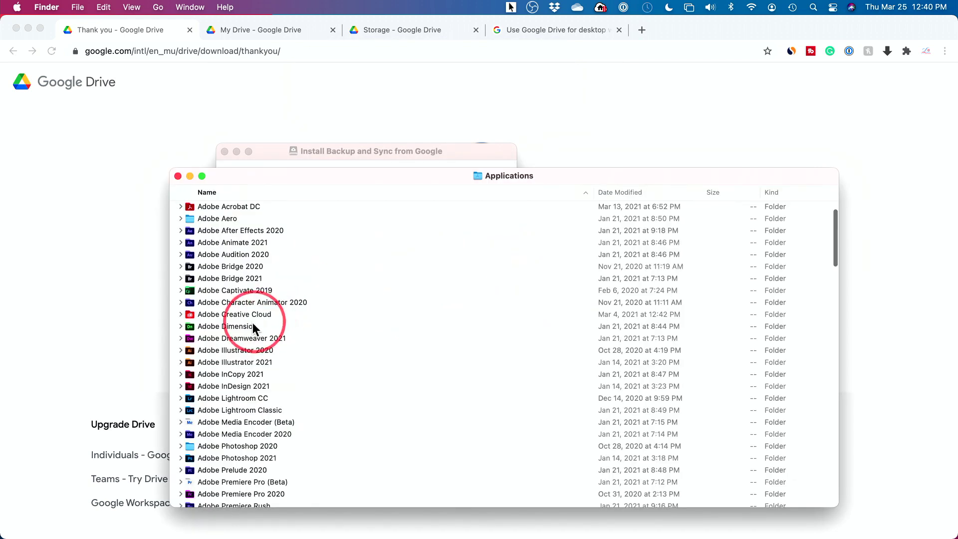
scroll(257, 332, "down", 5)
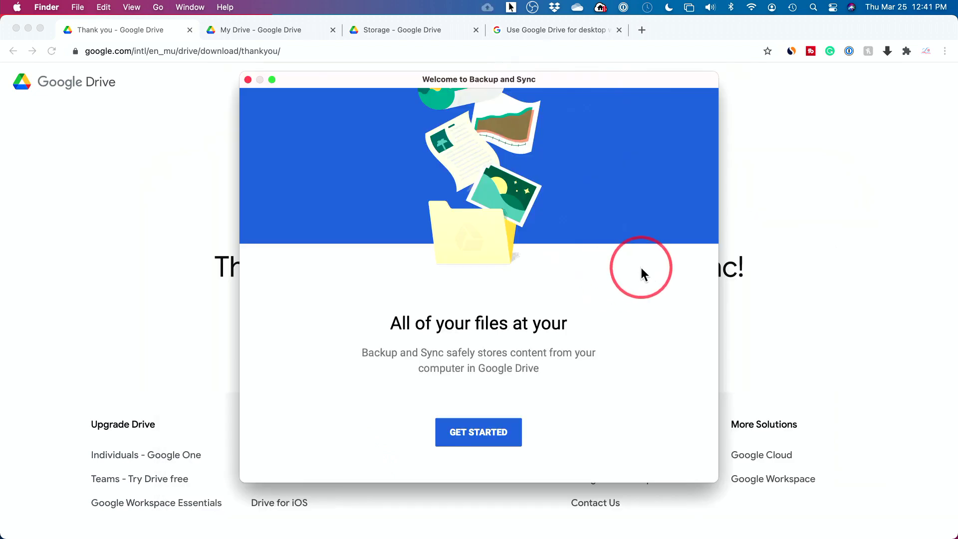
Step: Begin Backup and Sync setup and proceed to the My iMac folder-backup step
left_click(474, 431)
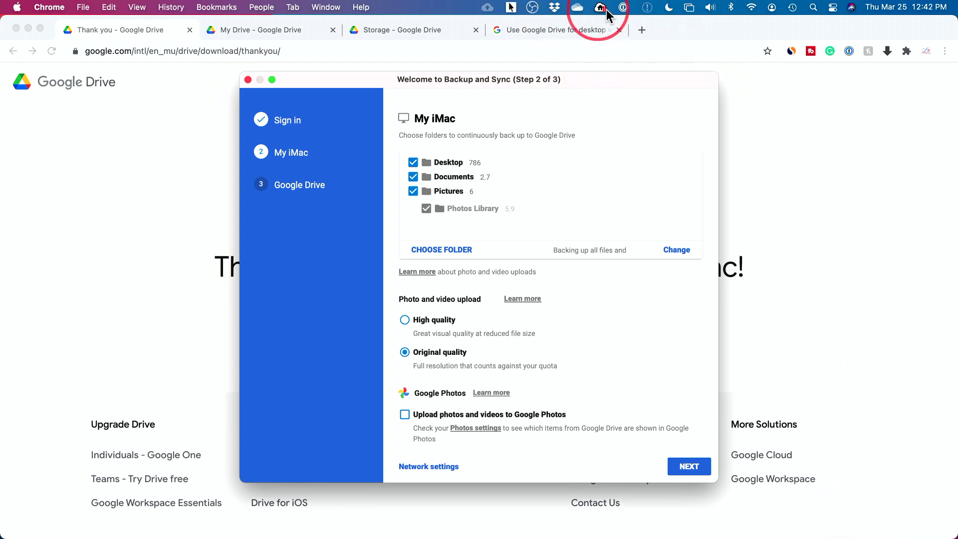
scroll(808, 469, "down", 1)
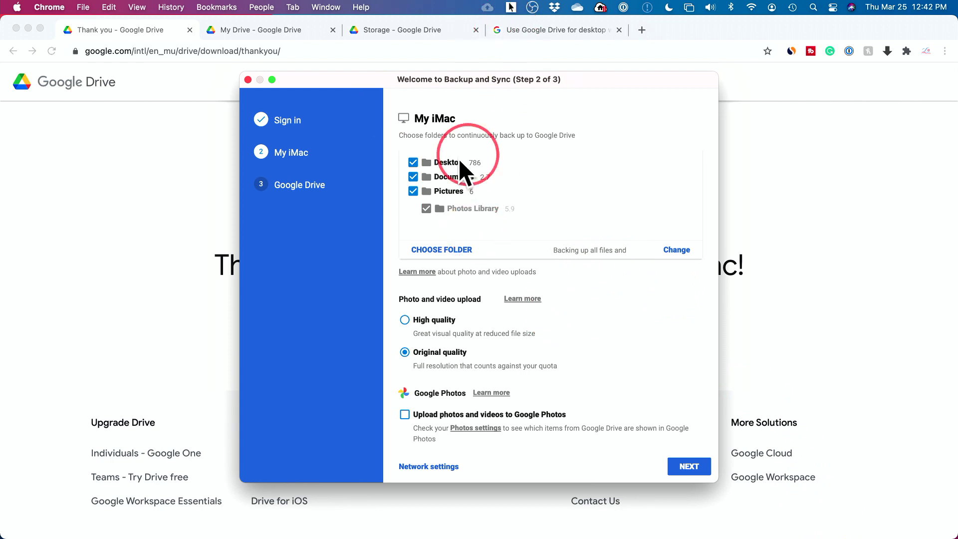
left_click_drag(395, 85, 367, 86)
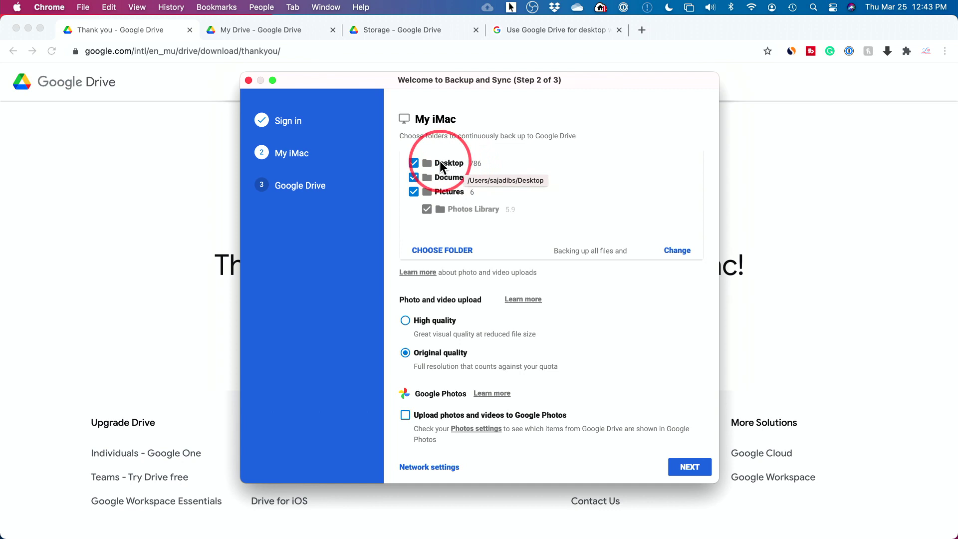
left_click(414, 191)
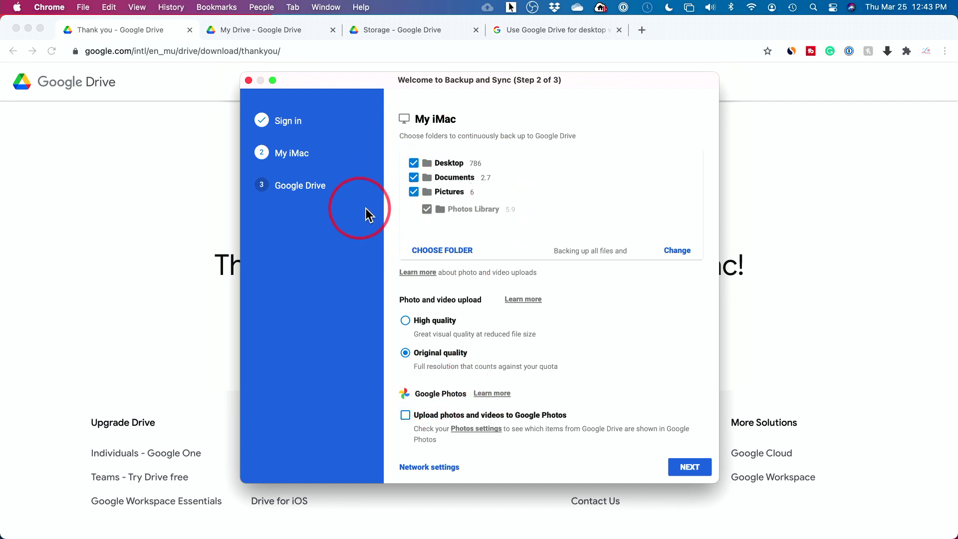
left_click(436, 250)
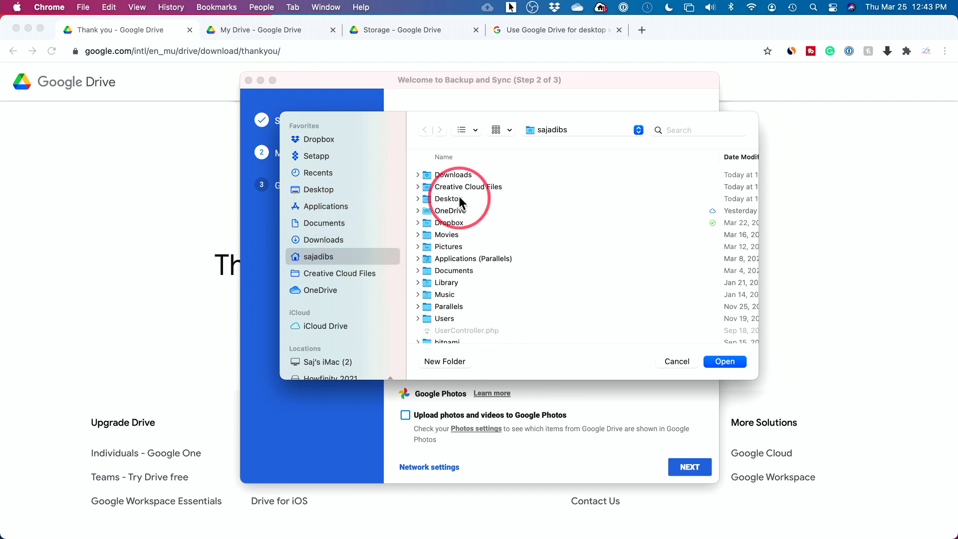
Step: Add the Movies folder (22.3 GB) to the backup list, leaving it unchecked
left_click(448, 236)
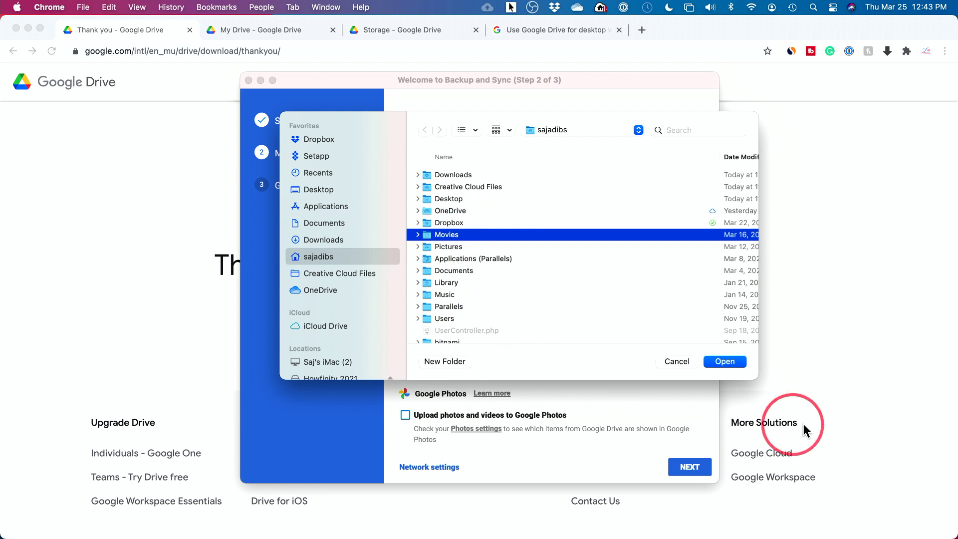
left_click(725, 363)
left_click(413, 223)
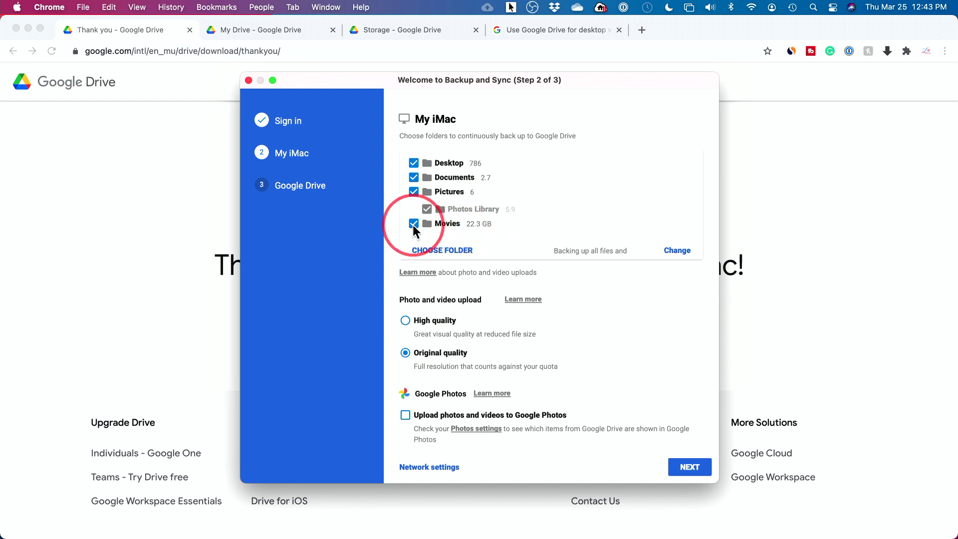
left_click(413, 223)
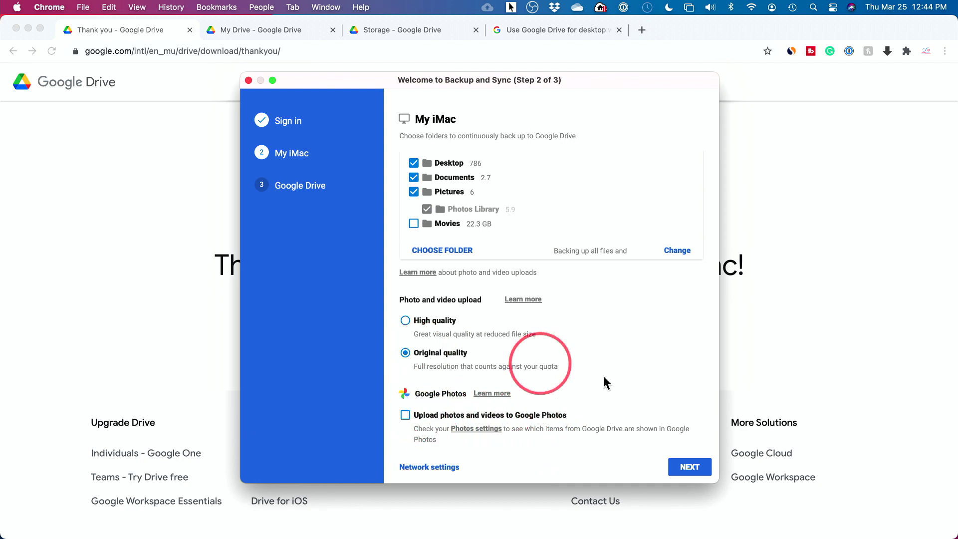
Step: Continue to step 3 of 3, syncing My Drive to this computer
left_click(689, 466)
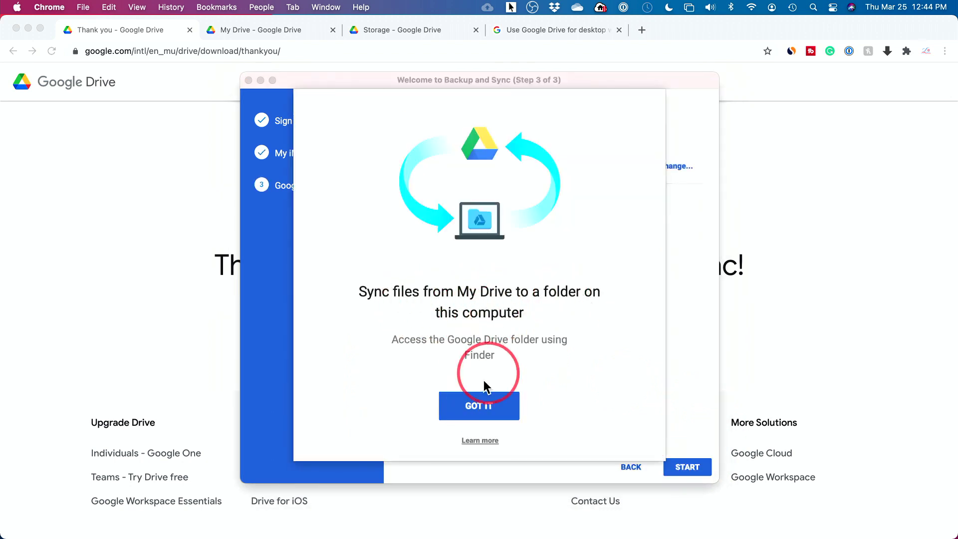
Step: Dismiss the sync explanation and start syncing everything in My Drive (7 MB)
left_click(471, 406)
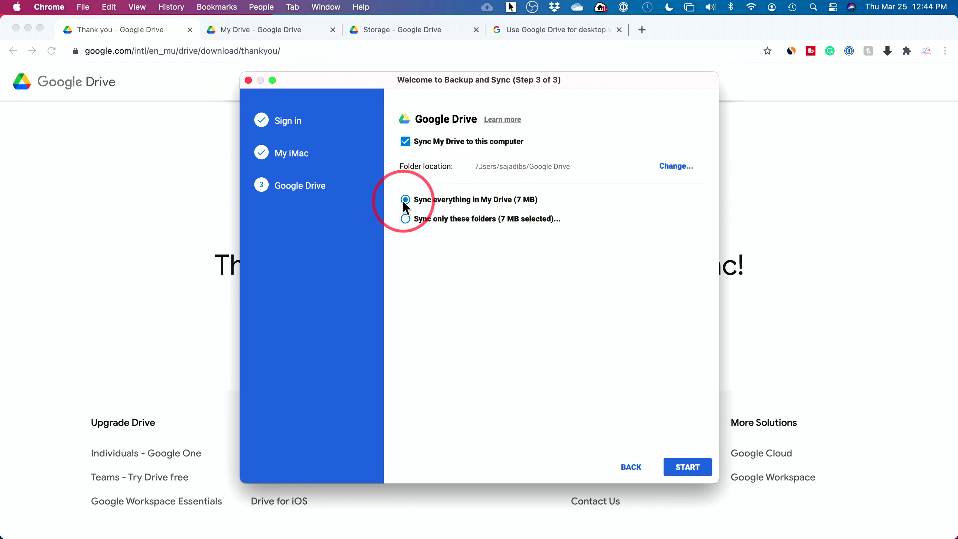
left_click(681, 466)
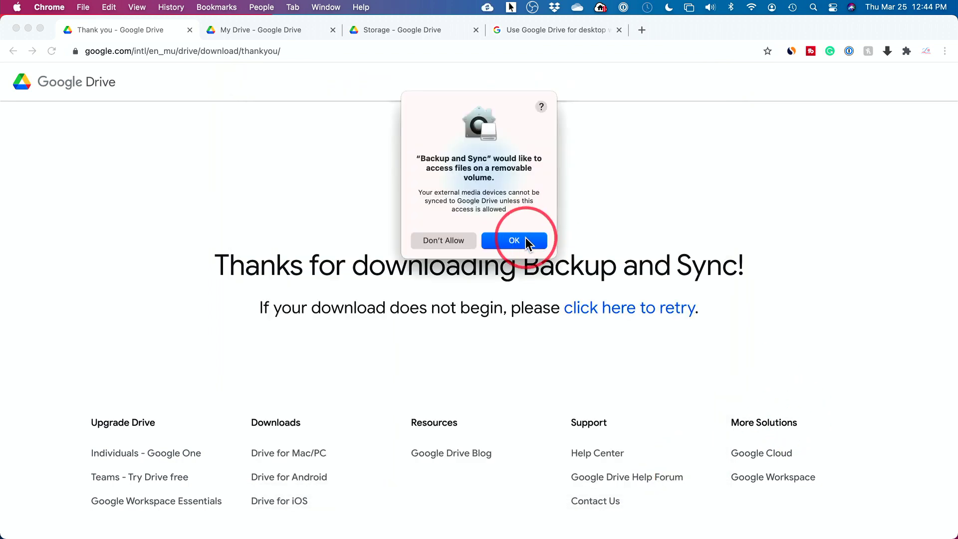
Step: Grant Backup and Sync access to removable volumes
left_click(526, 240)
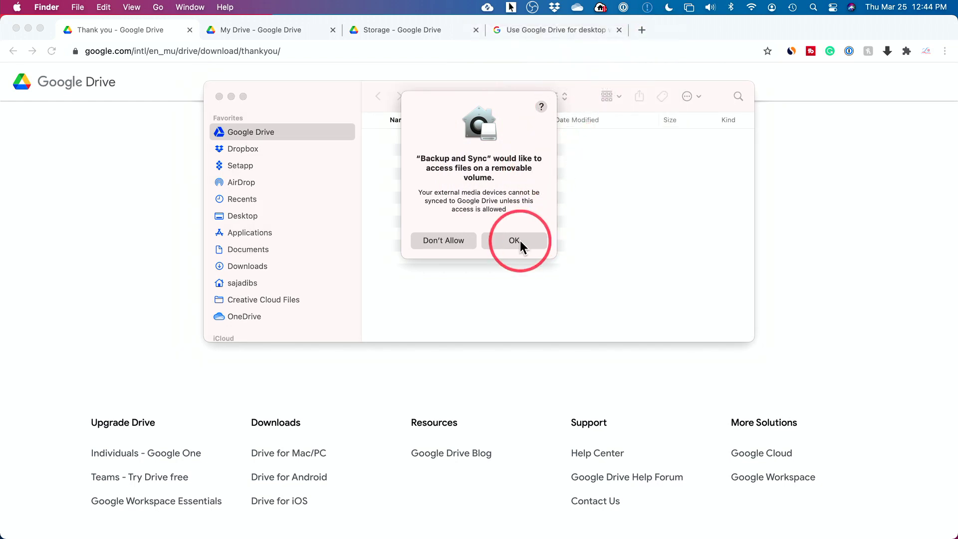
left_click(519, 240)
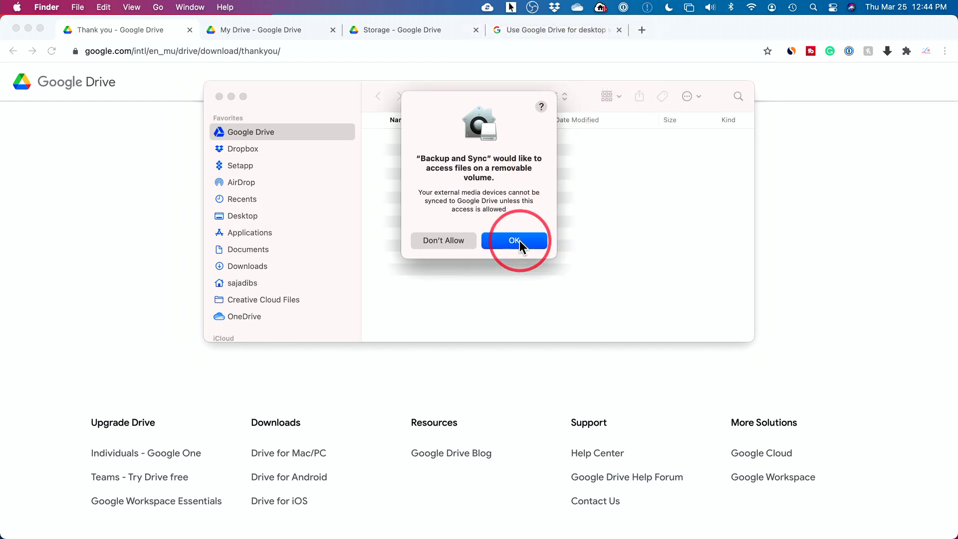
left_click(519, 238)
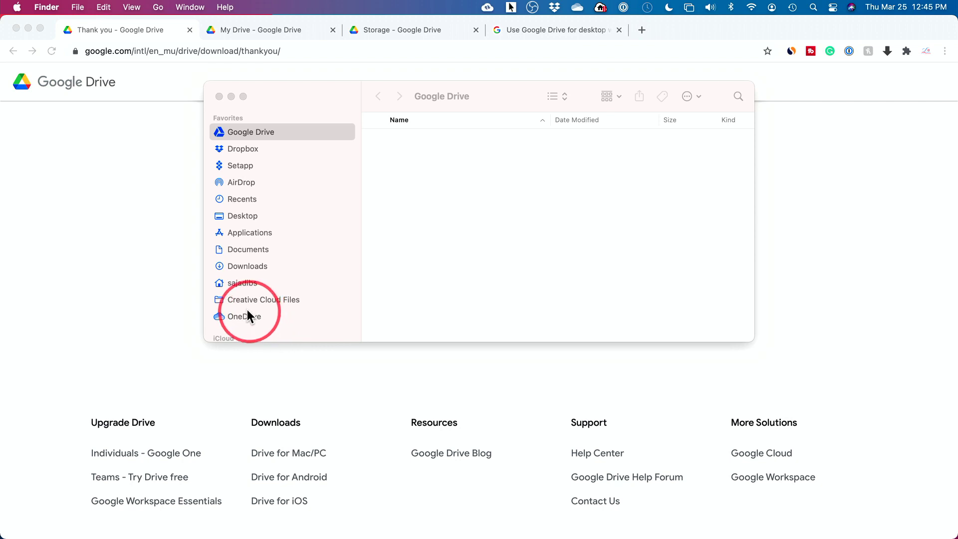
Step: Review the synced Google Drive folder in Finder, then return to My Drive in Chrome
scroll(247, 310, "down", 3)
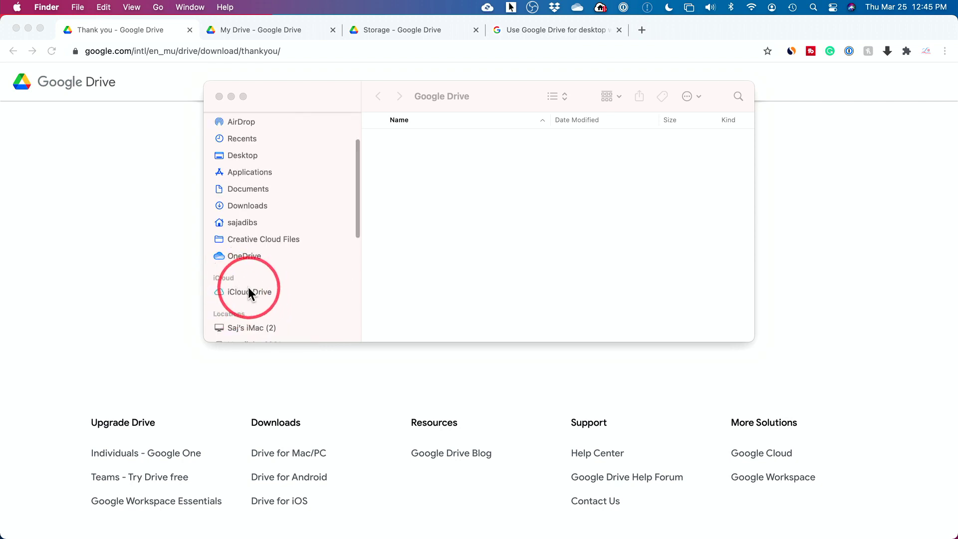
scroll(247, 286, "up", 3)
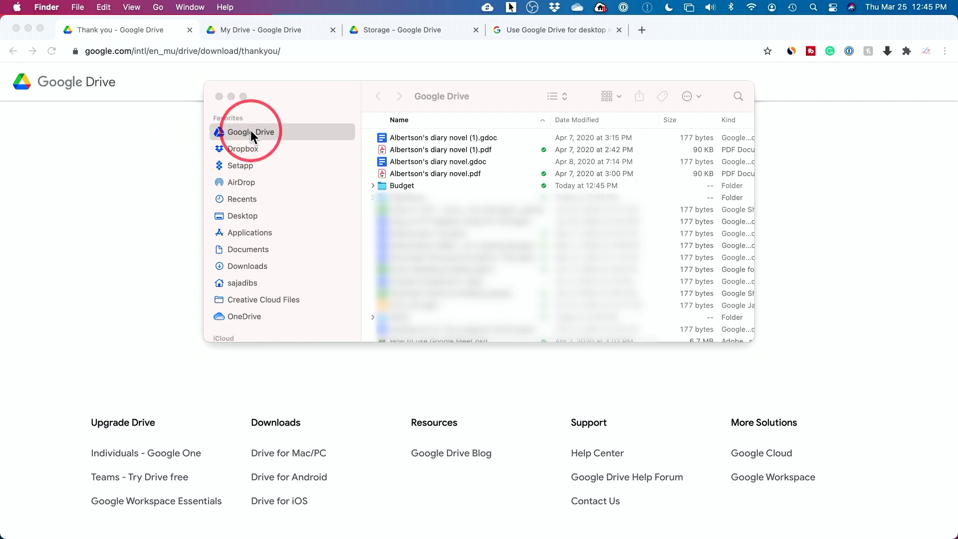
left_click(255, 31)
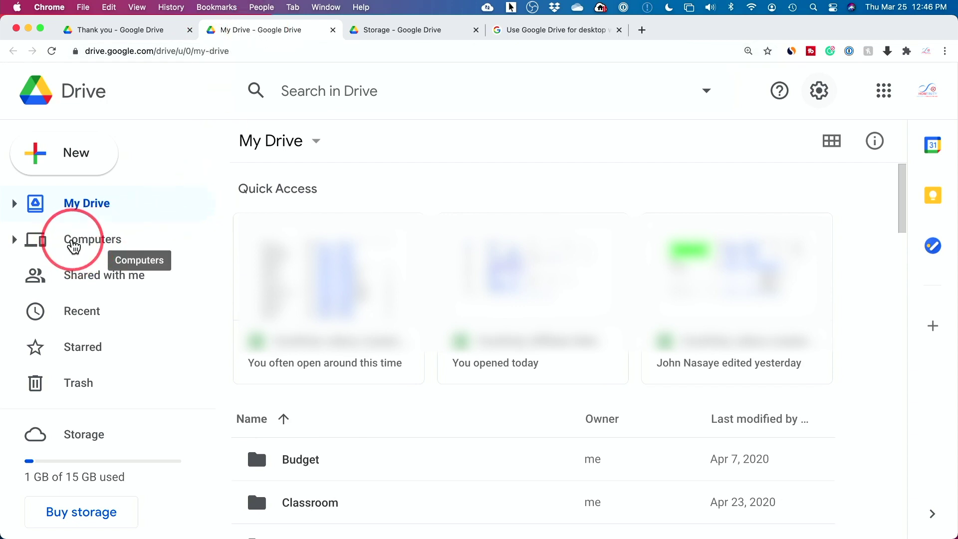
Step: Open the My iMac (1) backup under Computers to view Desktop, Documents and Pictures
left_click(80, 247)
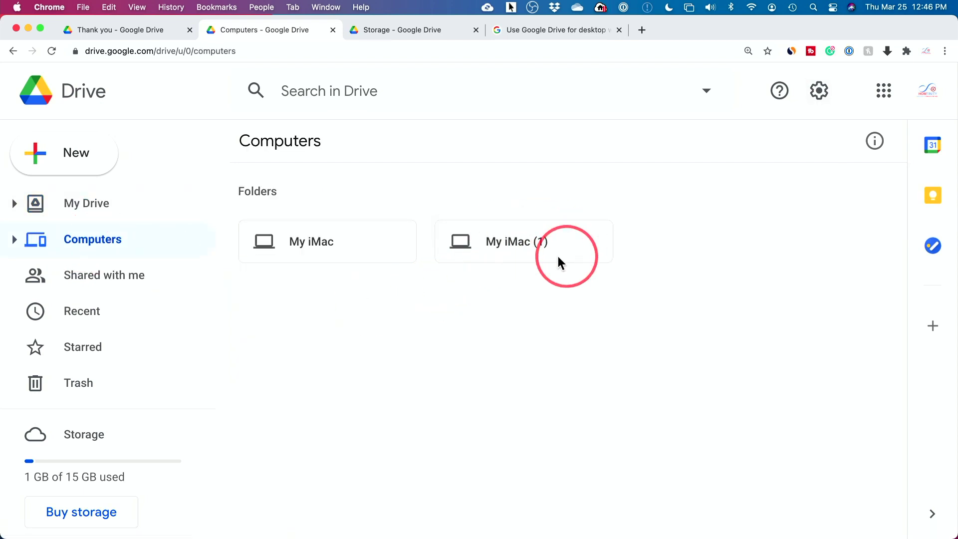
left_click(535, 231)
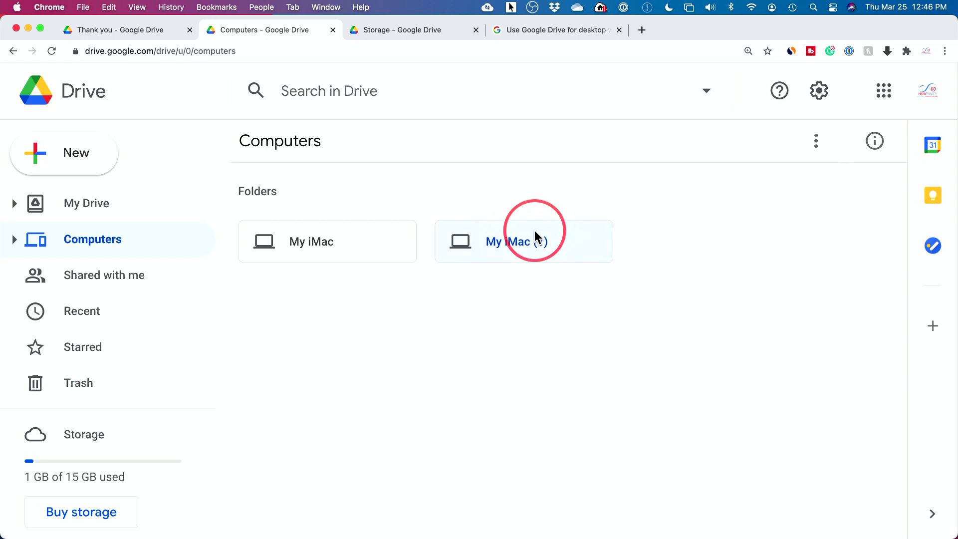
double_click(520, 227)
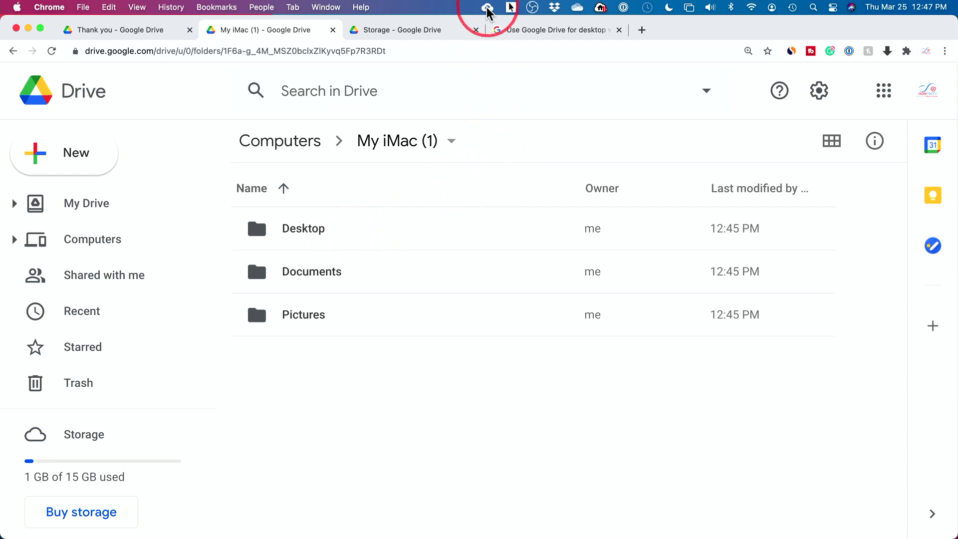
mouse_move(486, 13)
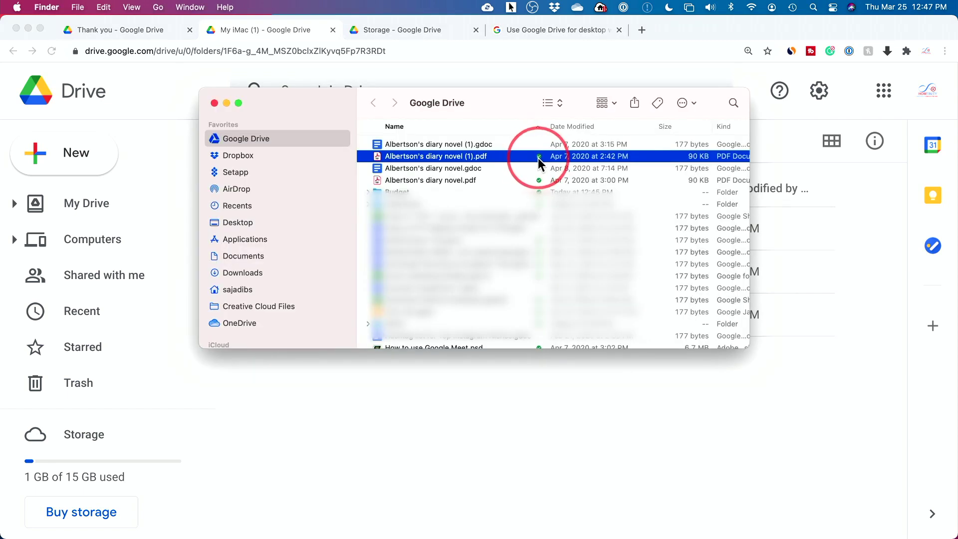
Step: Get a Google Drive share link for Albertson's diary novel (1).pdf from its Finder Quick Actions
mouse_move(539, 160)
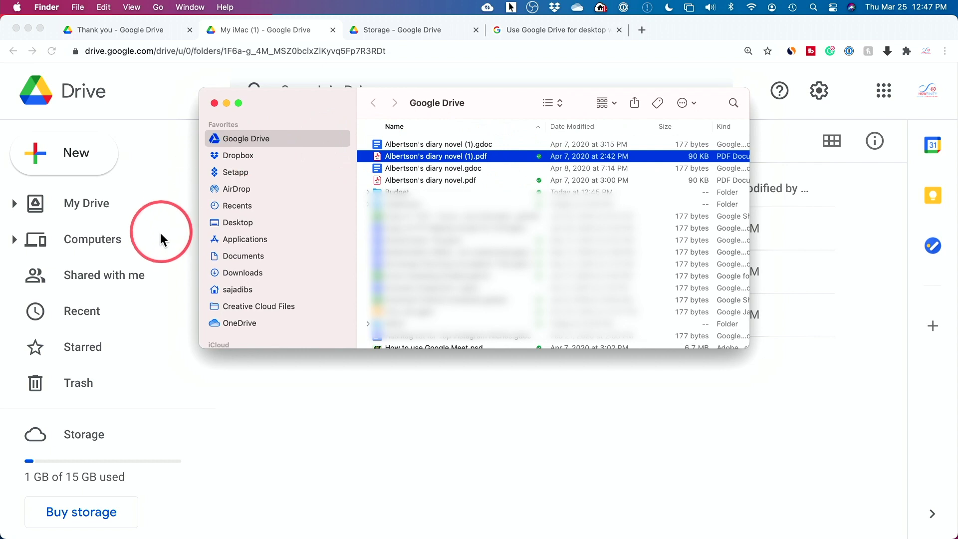
right_click(538, 157)
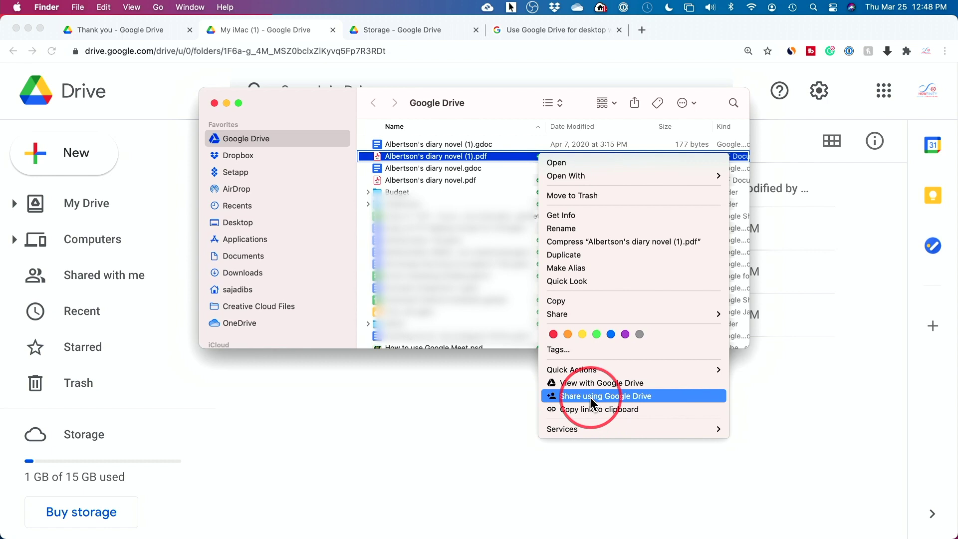
left_click(578, 409)
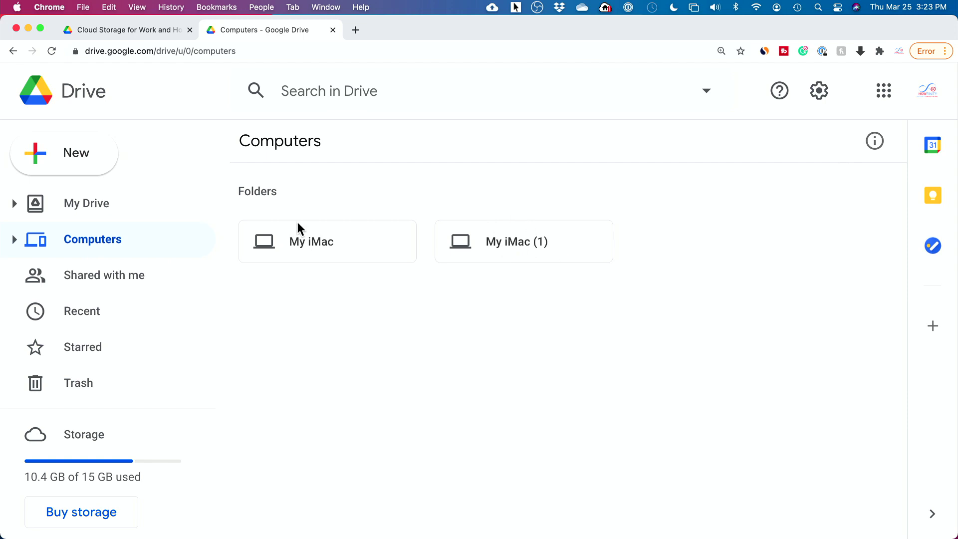
Step: Open My iMac (1)'s backed-up Desktop folder in Drive, with Finder's local Desktop beside it
double_click(574, 238)
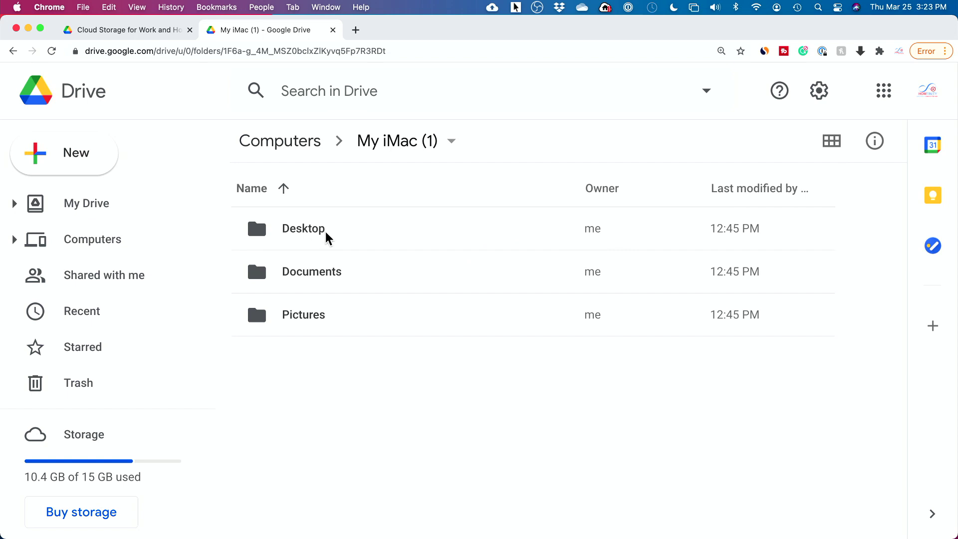
double_click(391, 231)
scroll(331, 254, "down", 5)
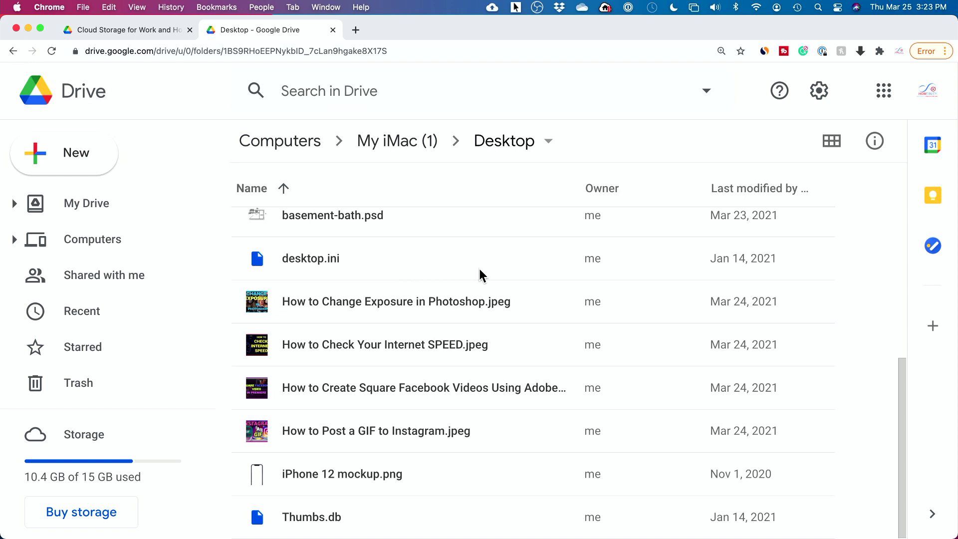
key("super+Tab")
left_click(204, 274)
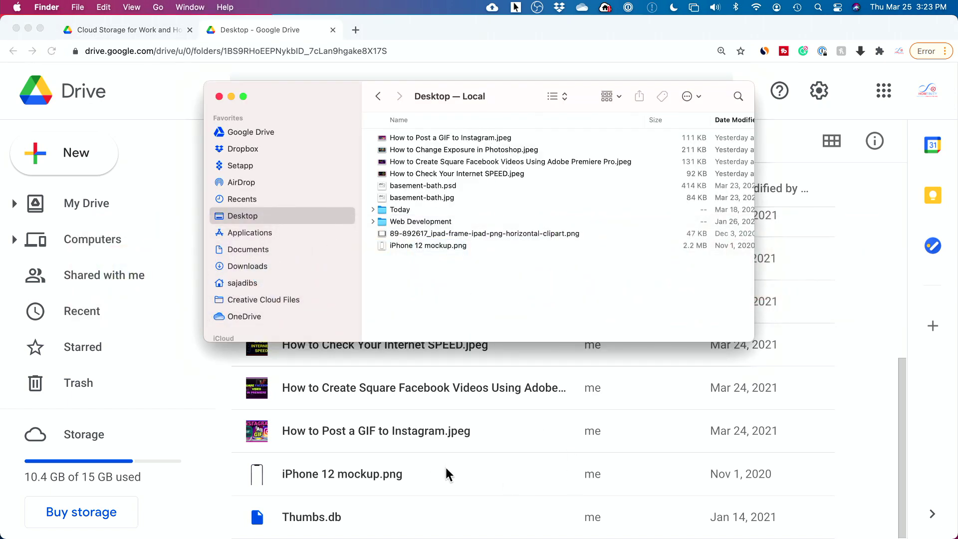
Step: Move How to Post a GIF to Instagram.jpeg to the Trash and confirm removing it from Drive
left_click(465, 140)
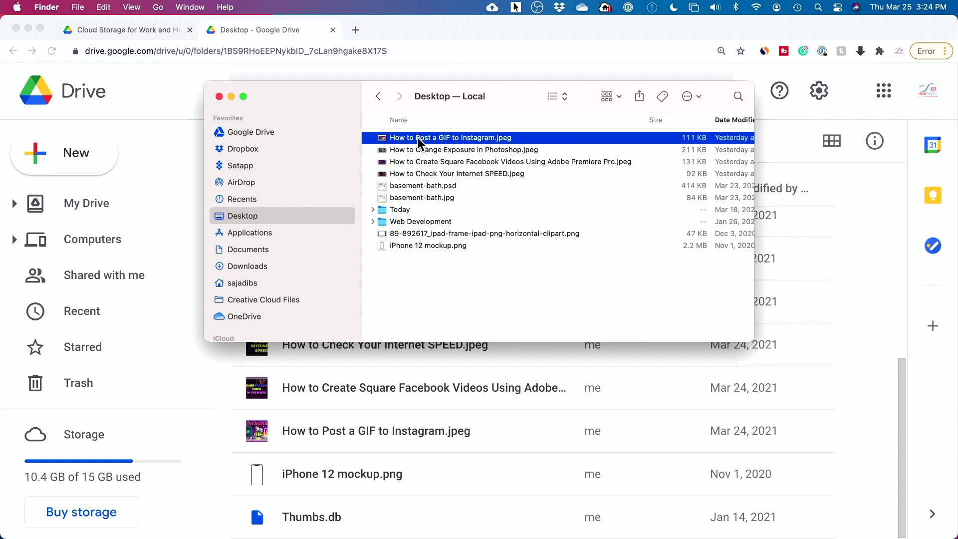
key("super+Tab")
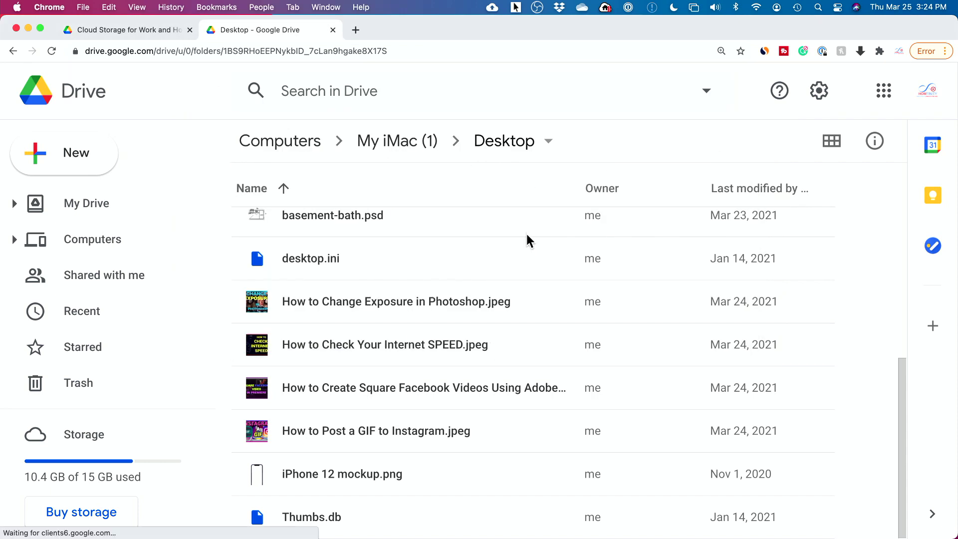
key("super+Tab")
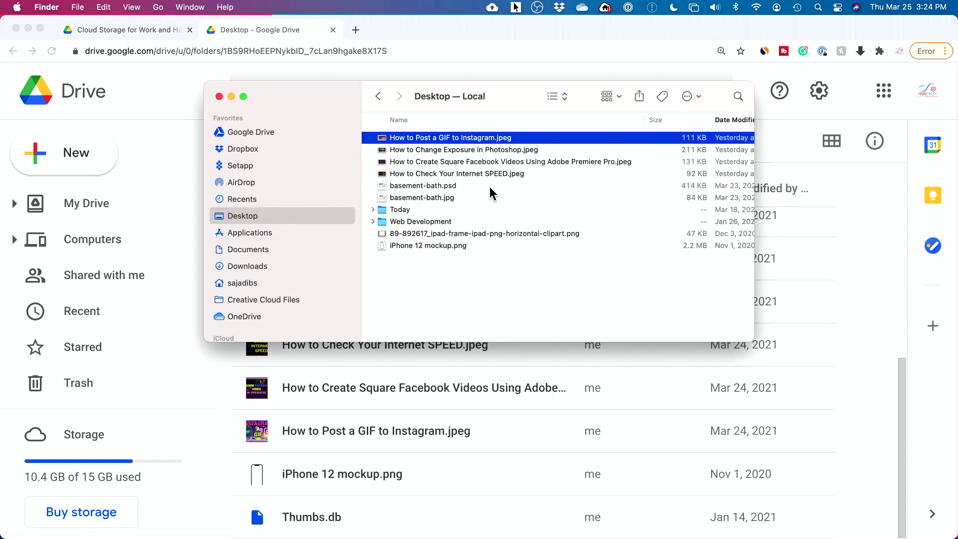
right_click(465, 141)
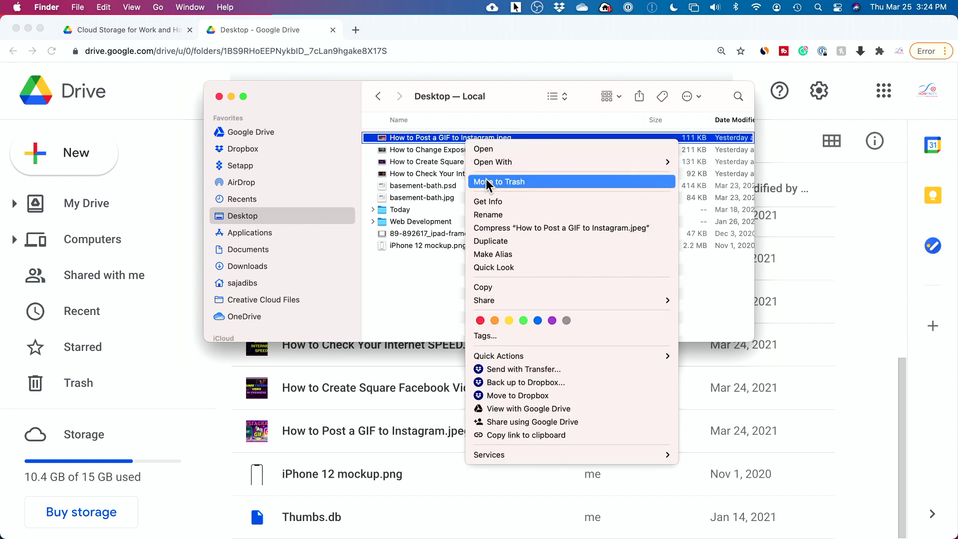
key("Escape")
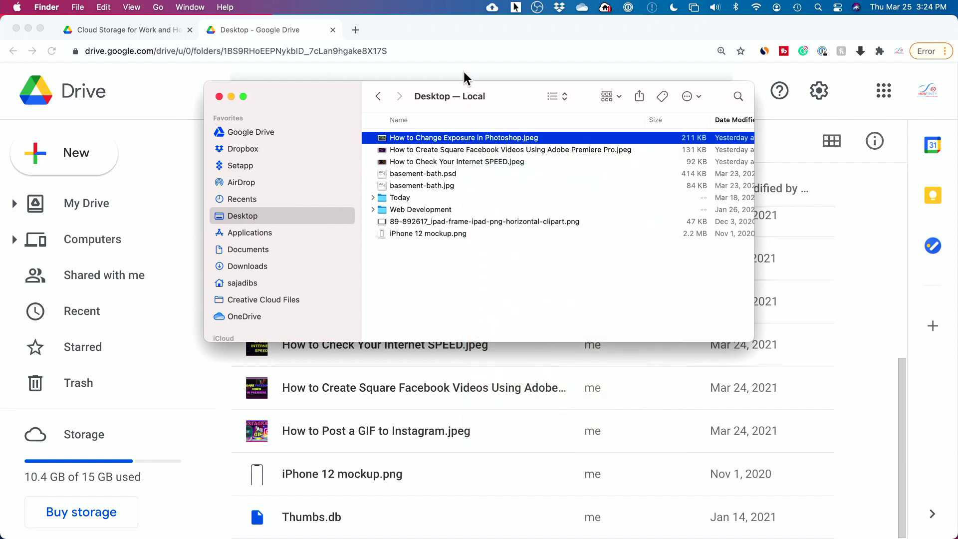
left_click(464, 73)
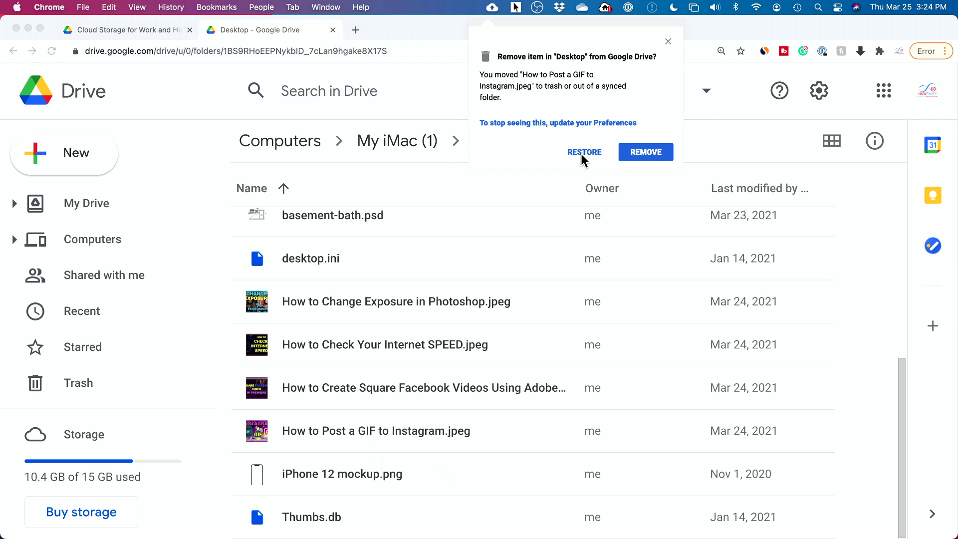
left_click(648, 151)
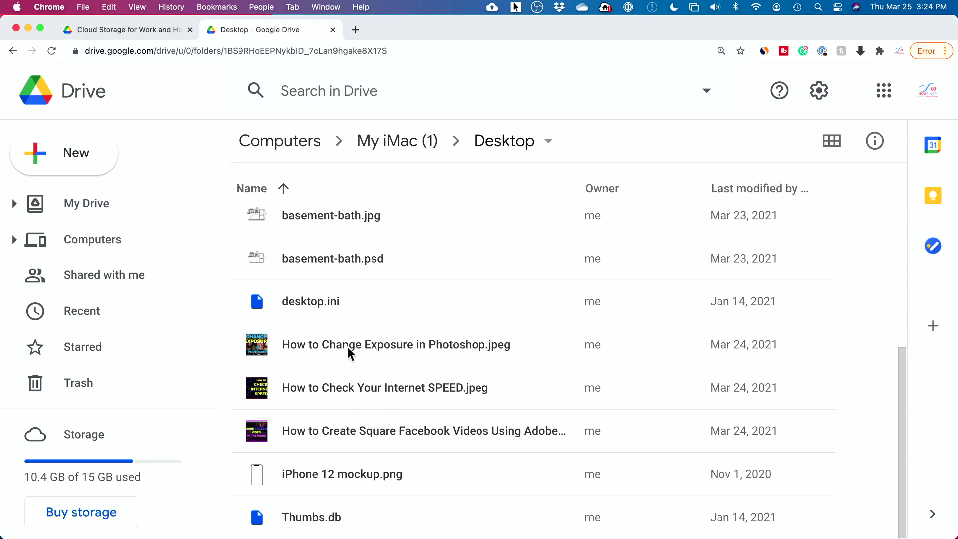
Step: Trash How to Check Your Internet SPEED.jpeg in Drive and confirm its removal from the Mac
left_click(384, 390)
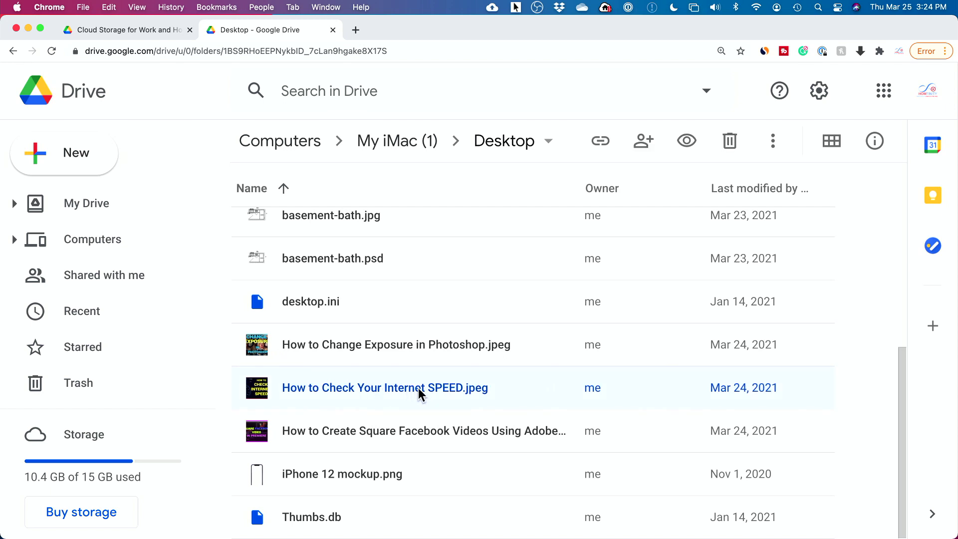
left_click(730, 144)
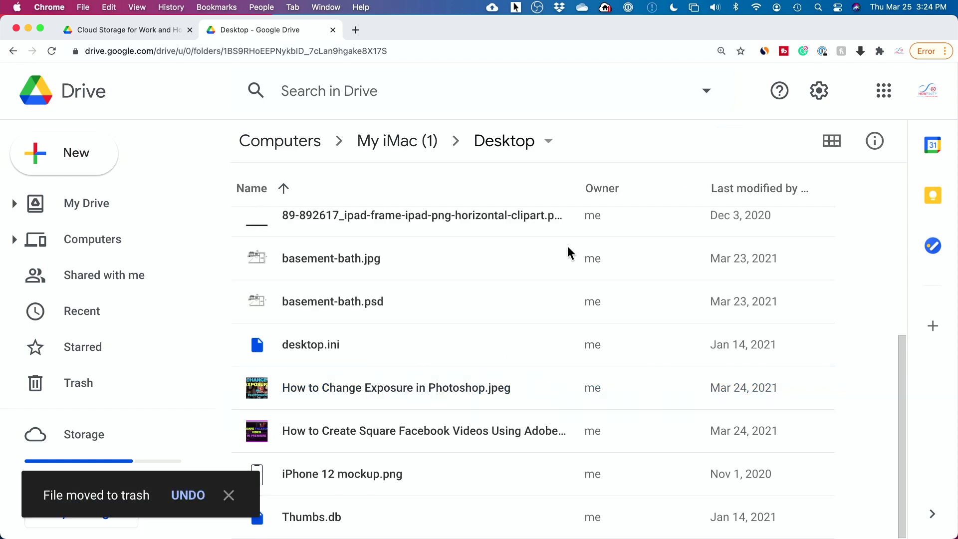
key("super+Tab")
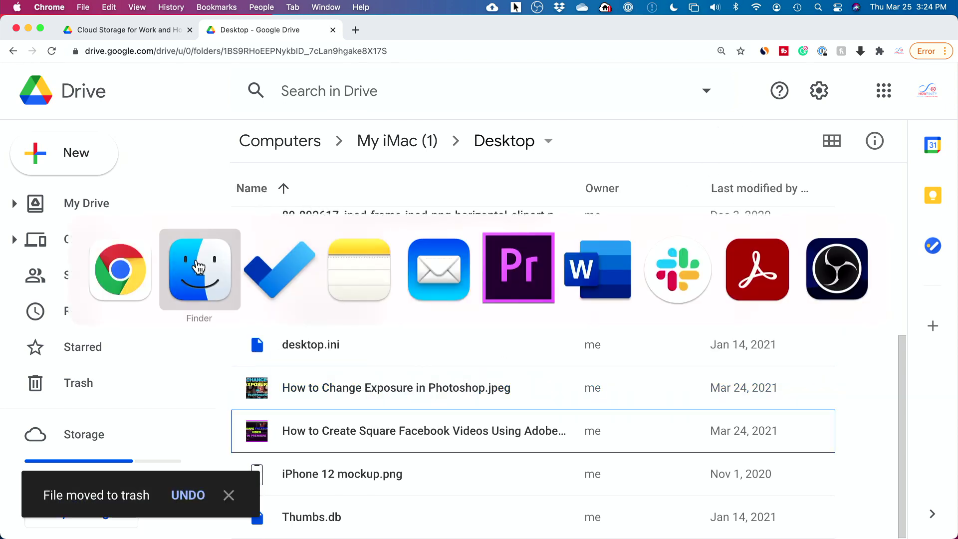
left_click(198, 267)
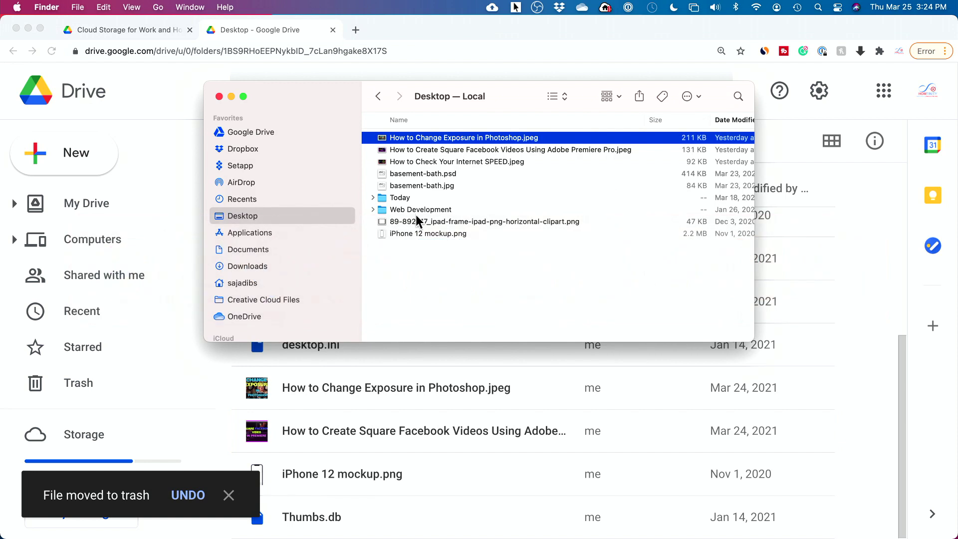
left_click(469, 162)
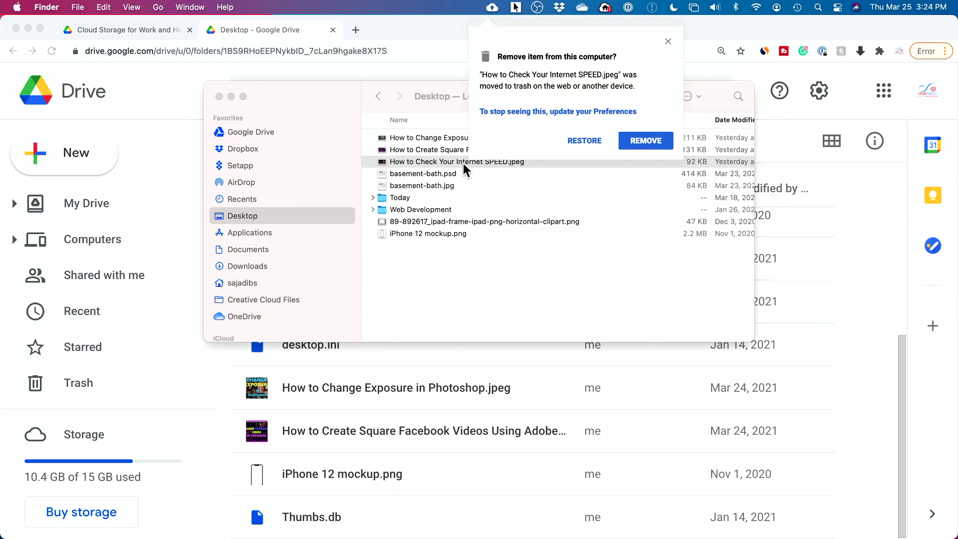
left_click(660, 141)
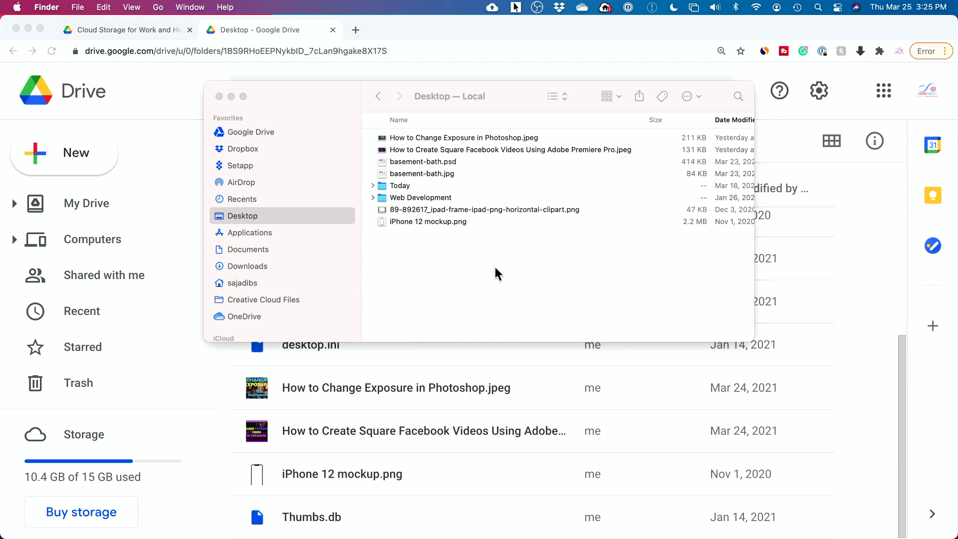
Step: Return to Google Drive in Chrome and view its Trash with both deleted JPEGs
left_click(547, 360)
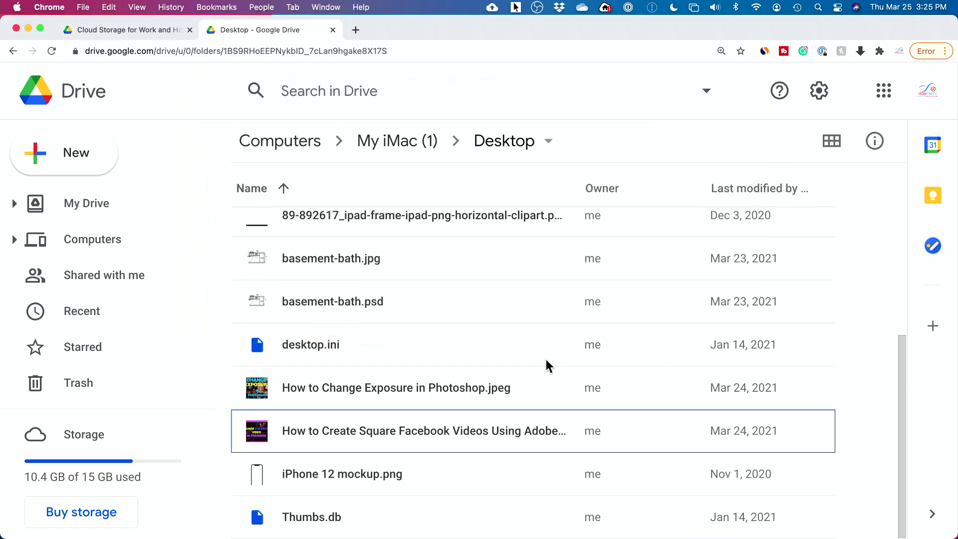
left_click(77, 385)
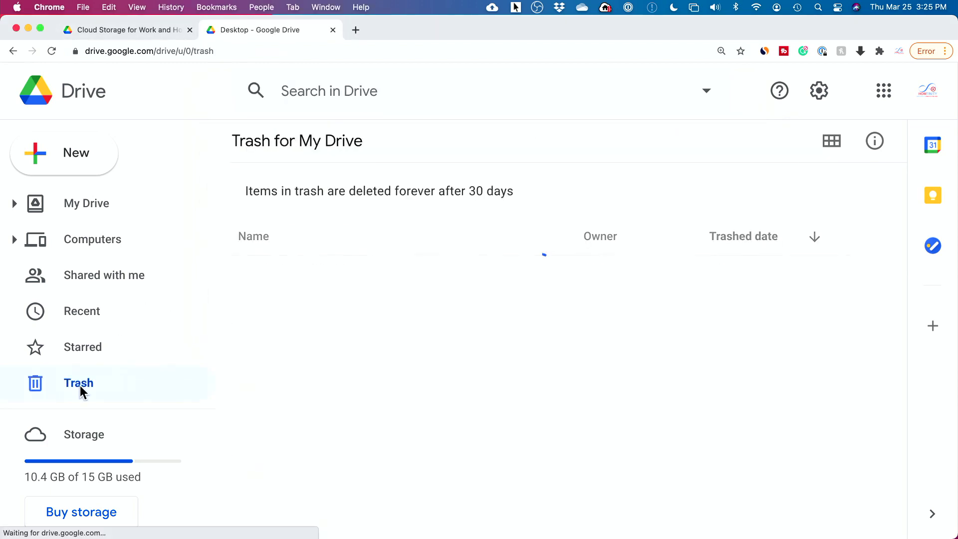